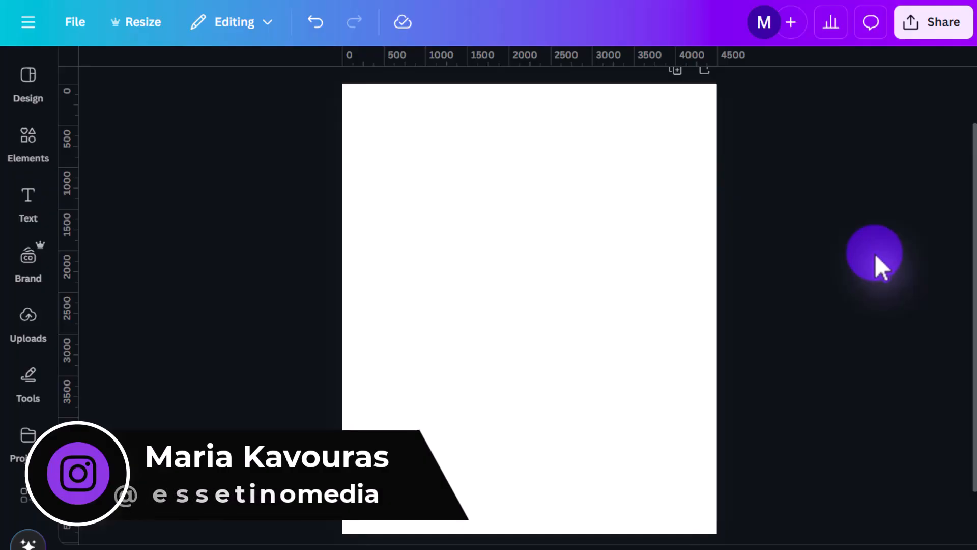
Step: Add a plain solid line to the page and stretch it across most of the page width near the top
left_click(32, 151)
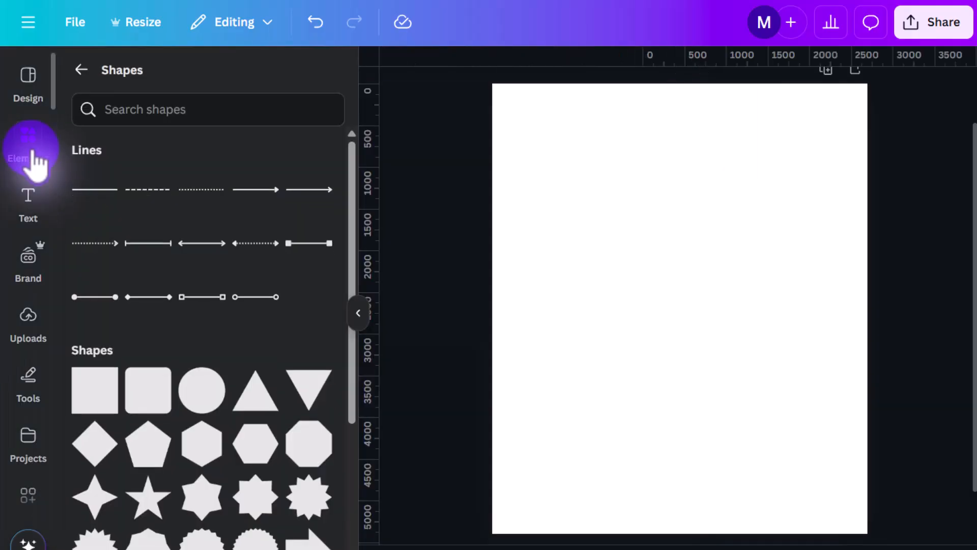
left_click(97, 196)
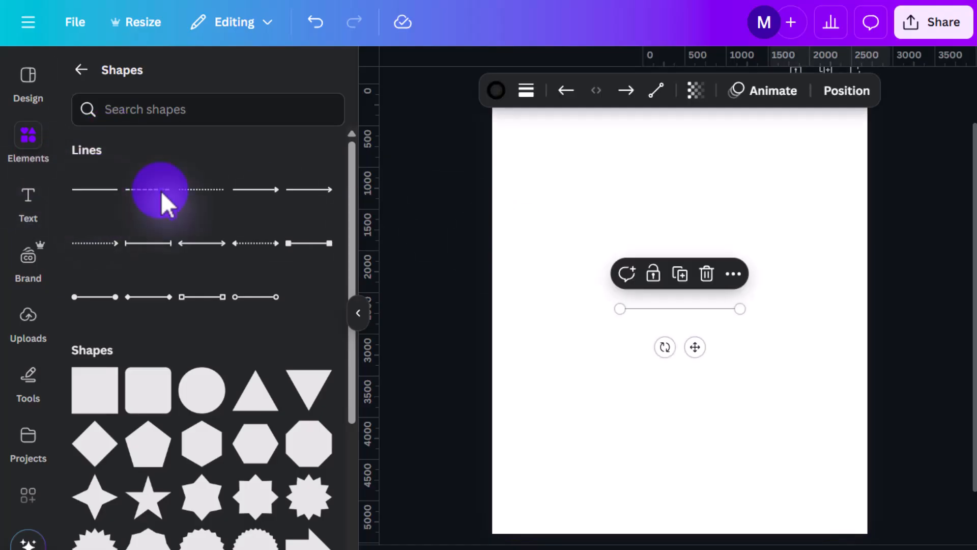
left_click_drag(684, 309, 819, 201)
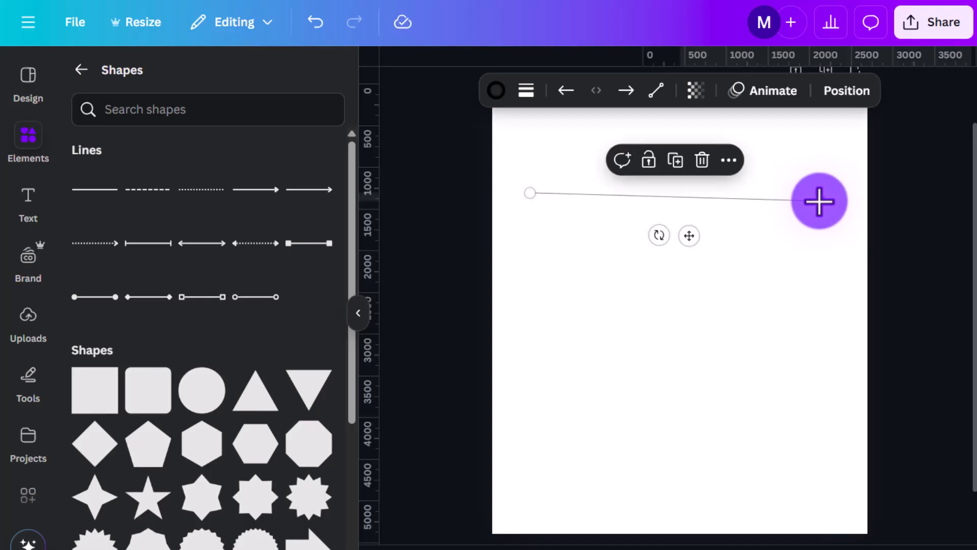
Step: Duplicate the line five times and scatter the copies down the page with uneven gaps and horizontal offsets
left_click(680, 159)
left_click_drag(688, 205, 663, 225)
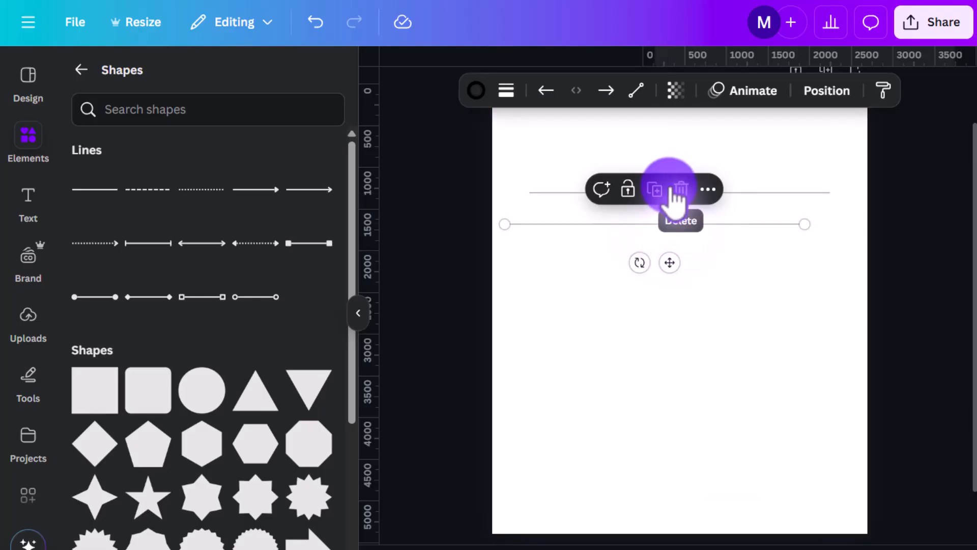
left_click(656, 187)
left_click_drag(672, 269, 666, 300)
left_click(681, 222)
left_click(667, 264)
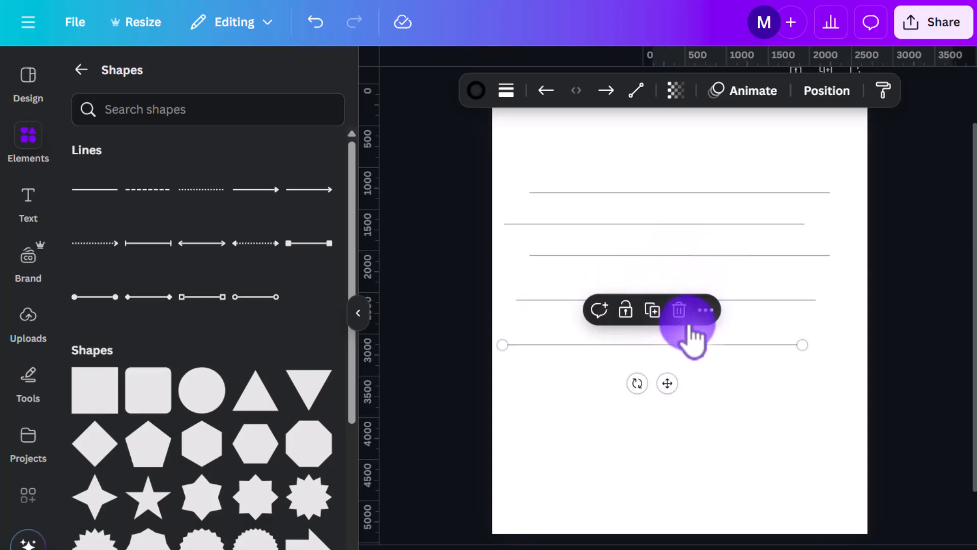
left_click_drag(698, 345, 743, 356)
left_click(718, 322)
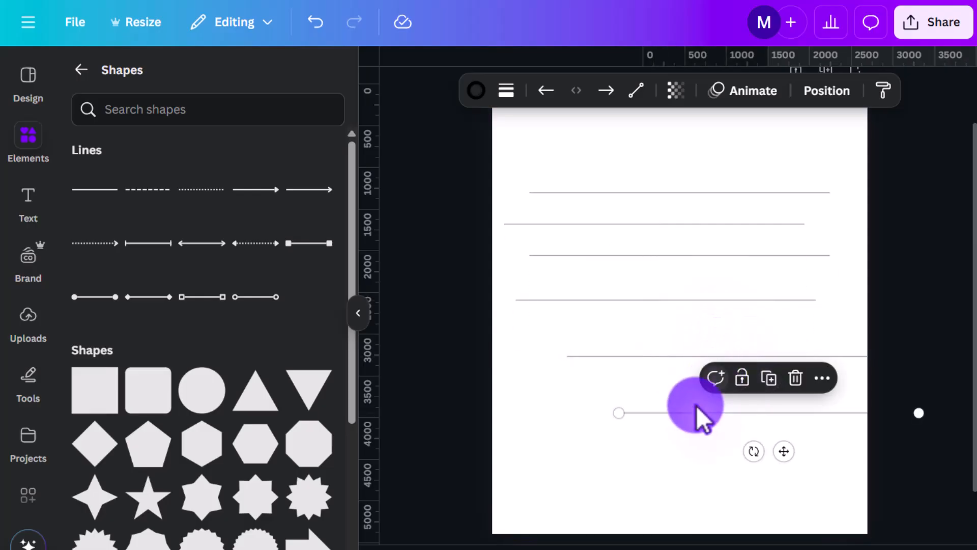
left_click_drag(694, 410, 647, 425)
Step: Select the six lines, duplicate the set twice, and place the copies so uneven lines fill the whole page
left_click_drag(536, 163, 821, 460)
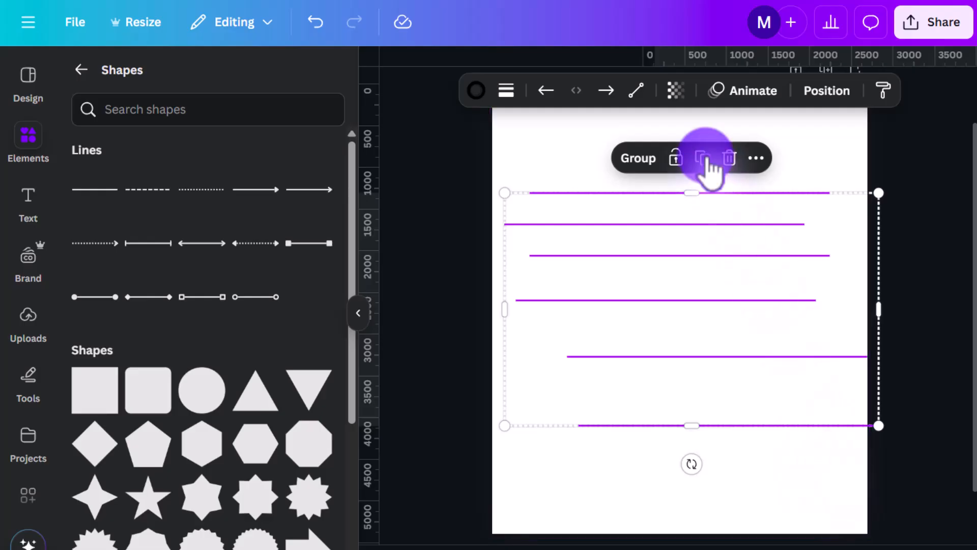
left_click_drag(727, 351, 874, 462)
left_click(682, 388)
left_click(914, 193)
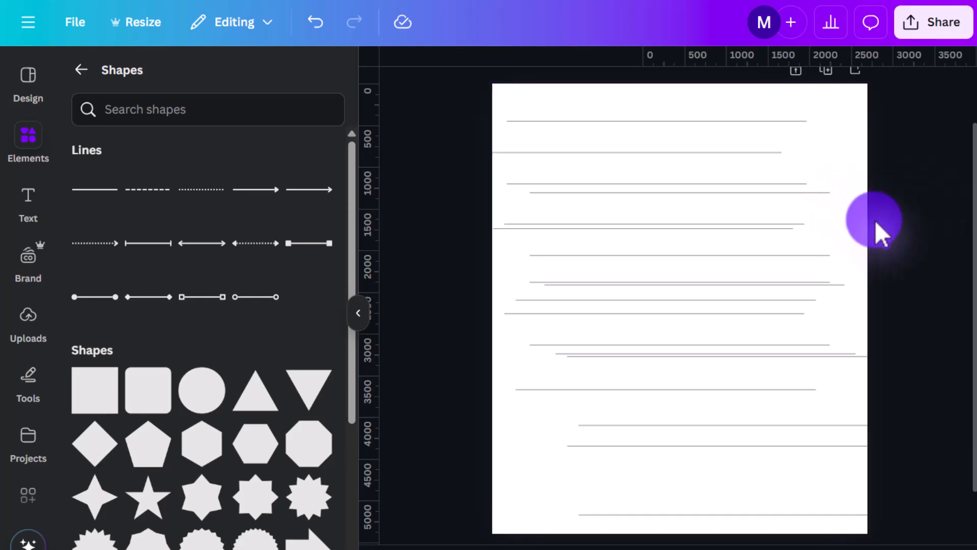
Step: Select every line on the page and open the position options for the selection
scroll(875, 221, "up", 2)
left_click_drag(520, 166, 758, 509)
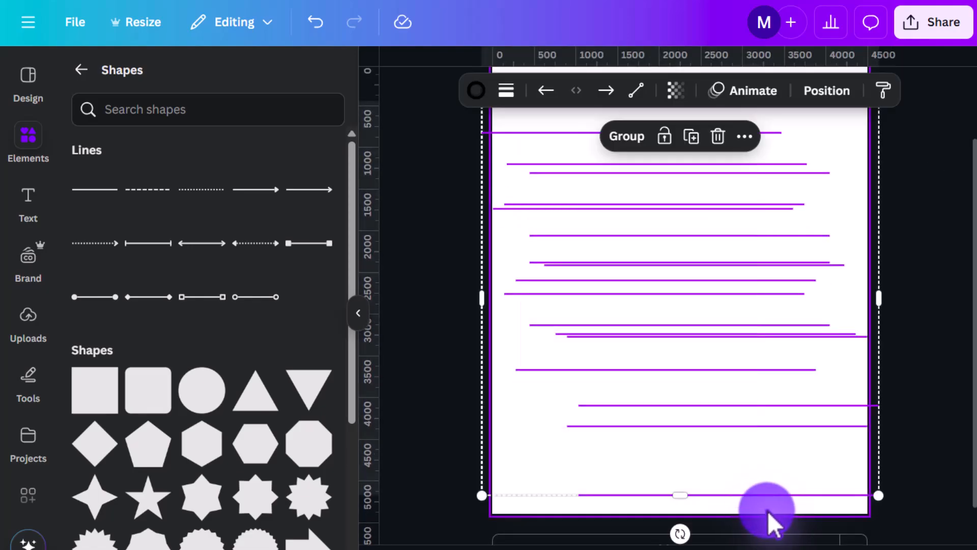
left_click(839, 99)
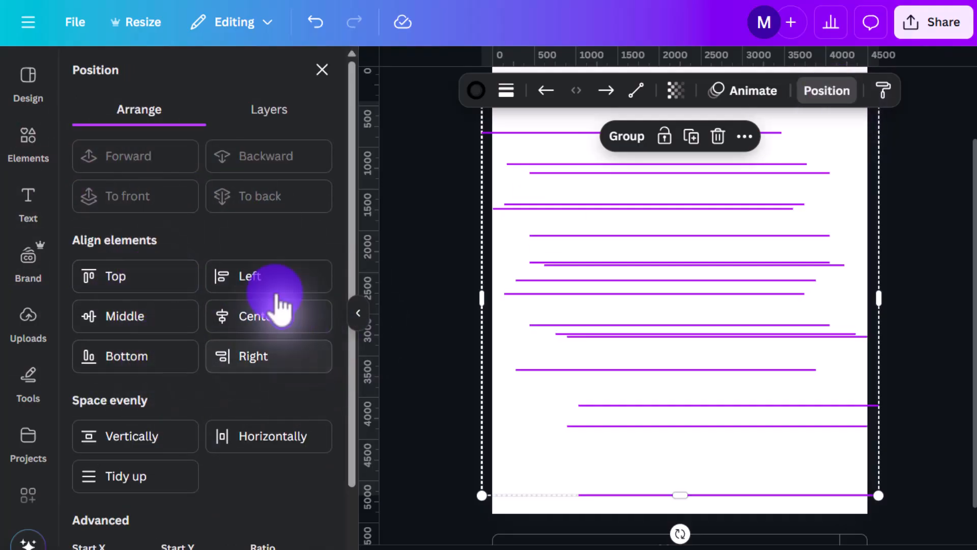
Step: Space the selected lines evenly in the vertical direction and align them to their center
left_click(266, 361)
scroll(163, 366, "down", 2)
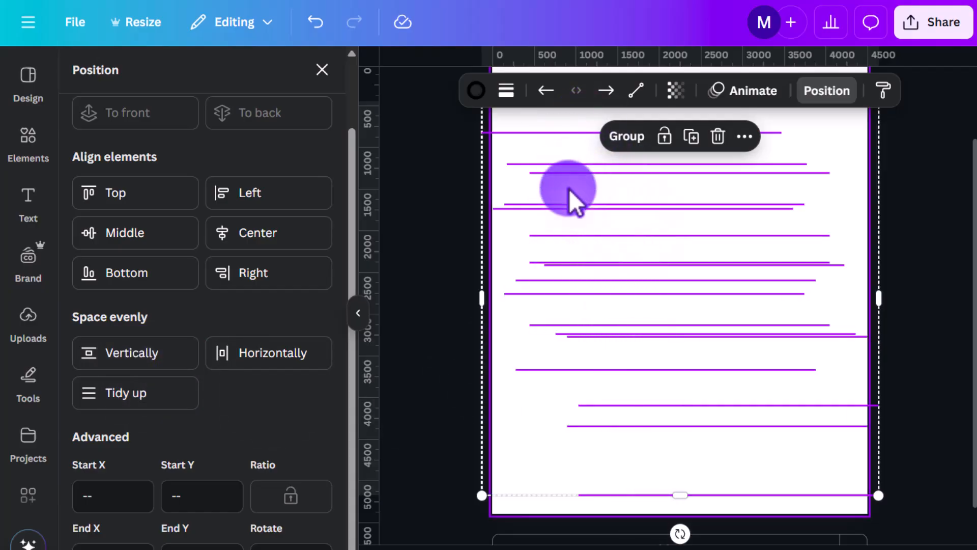
left_click(158, 362)
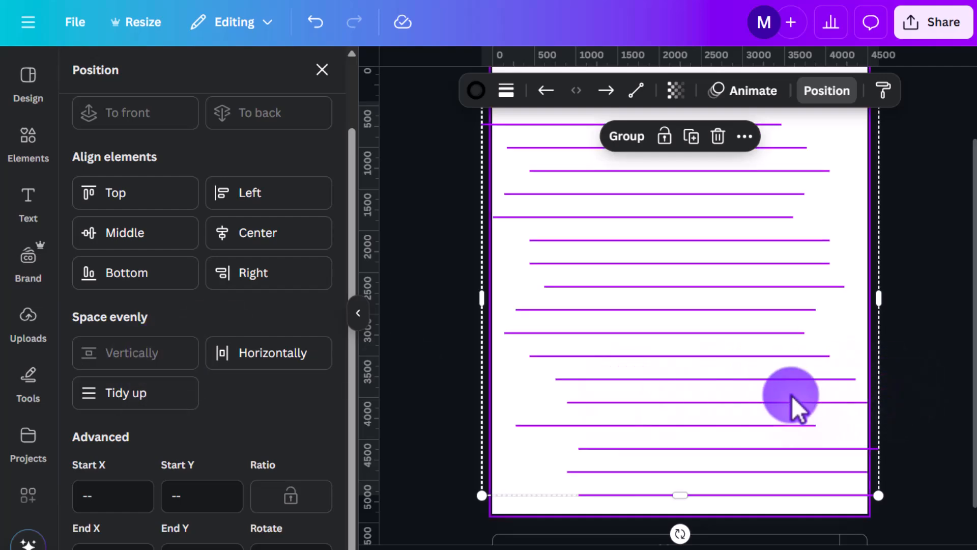
scroll(621, 200, "up", 2)
scroll(639, 353, "down", 2)
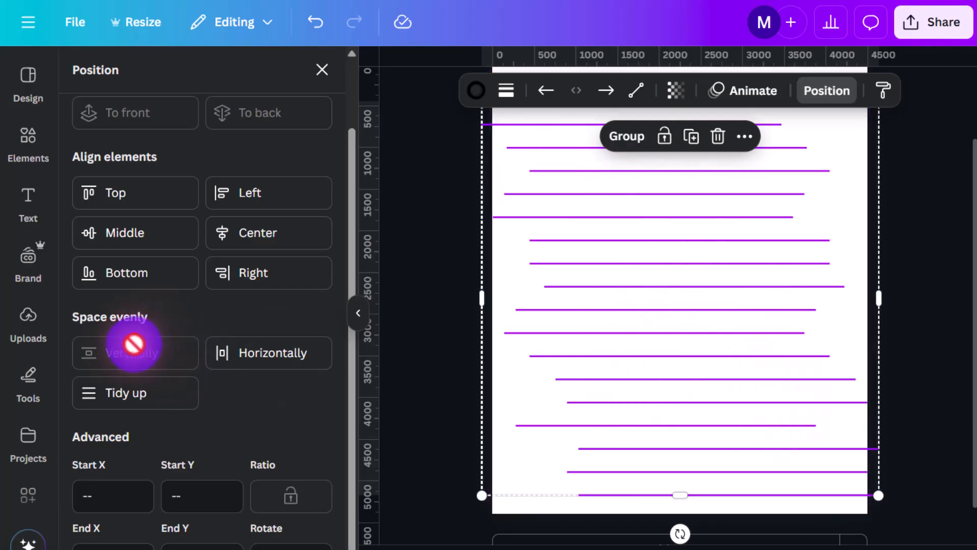
left_click(273, 239)
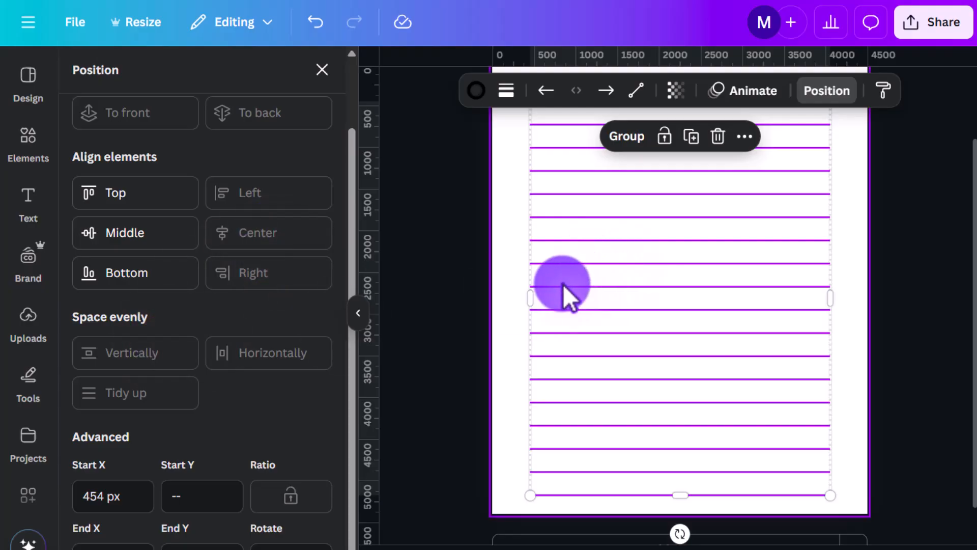
Step: Undo the lines' spacing and centering, and use Tidy up to space and align them in one operation
left_click(318, 32)
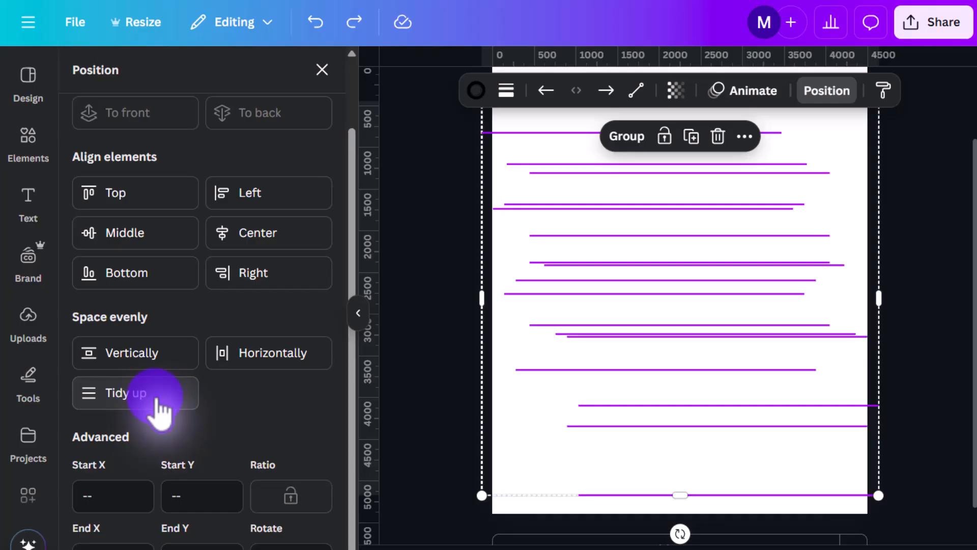
left_click(157, 399)
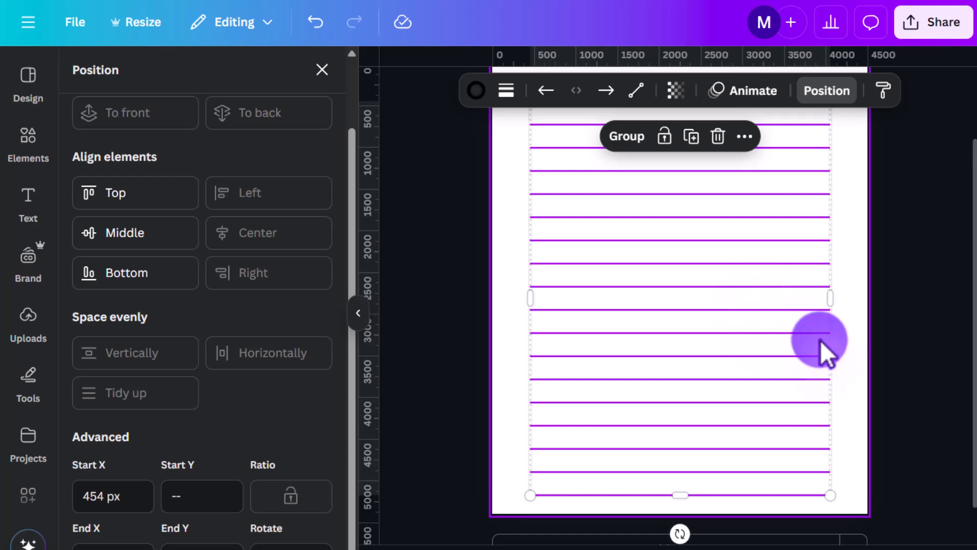
scroll(820, 340, "up", 2)
left_click(675, 181)
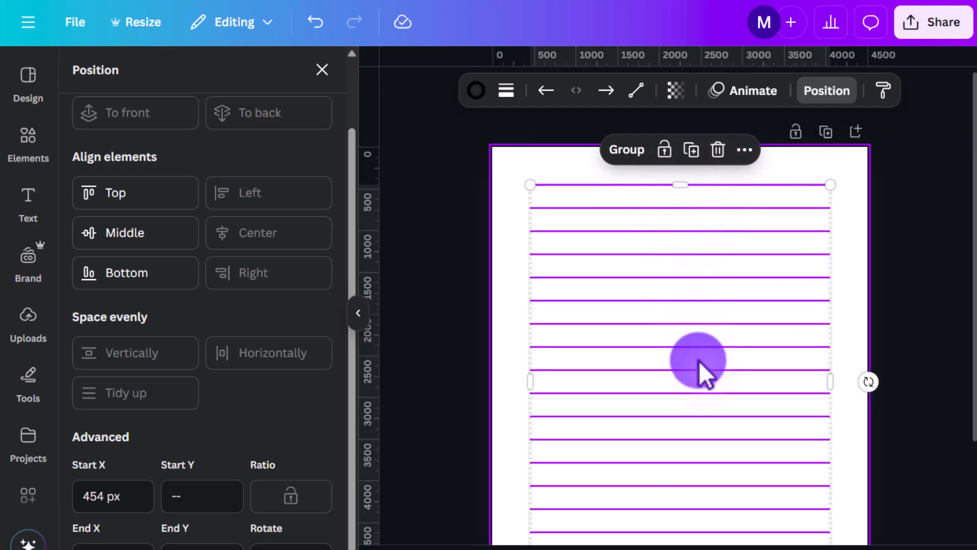
scroll(700, 458, "down", 2)
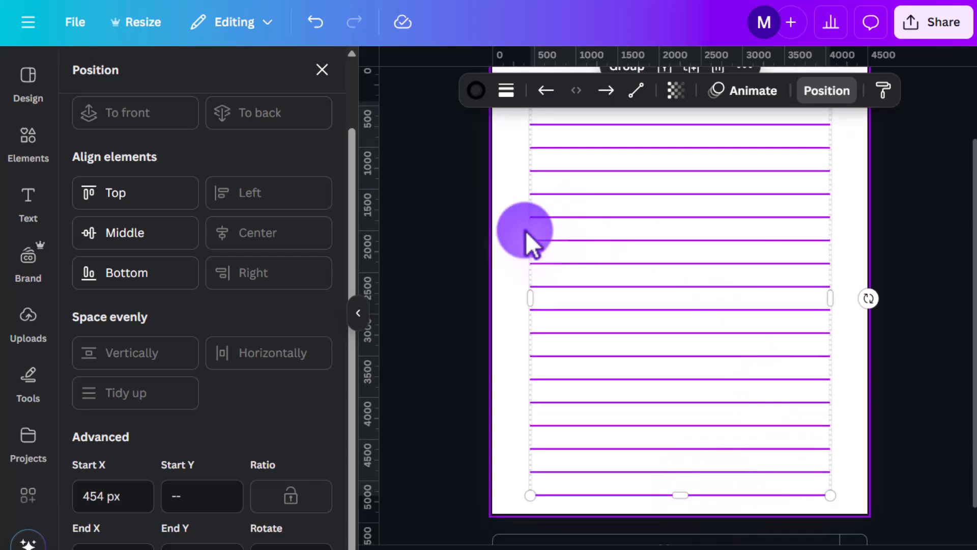
scroll(732, 310, "up", 2)
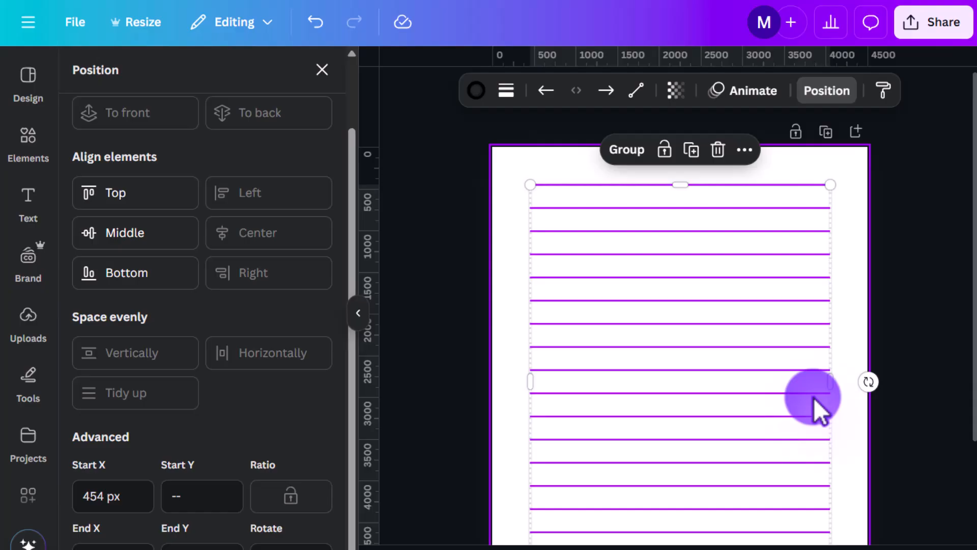
Step: Delete all the lines from the page and close the position options
key("Delete")
left_click(334, 70)
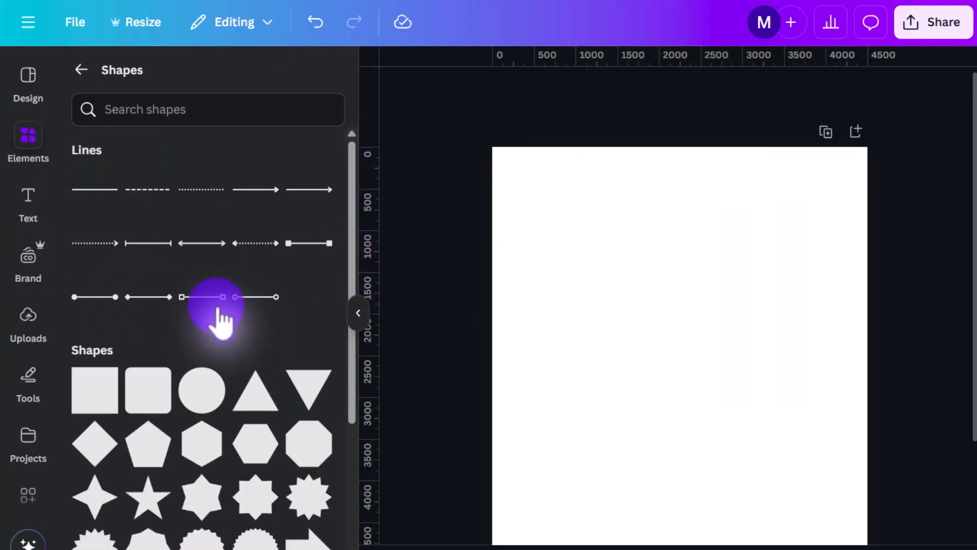
Step: Add a circle shape to the page, shrink it to a small red dot and place it near the left edge
scroll(236, 350, "down", 2)
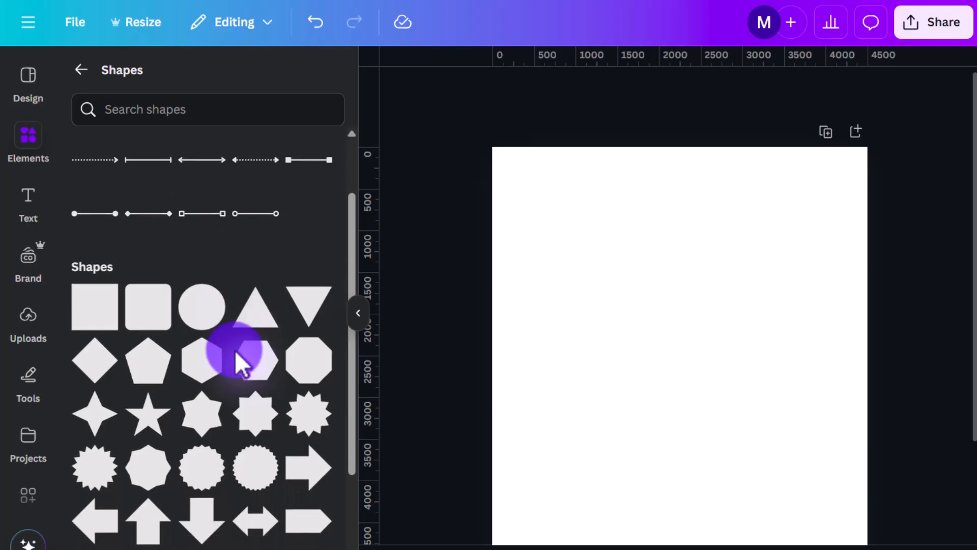
left_click(197, 312)
left_click_drag(736, 428, 607, 266)
left_click(791, 371)
Step: Duplicate the red circle four times and scatter the copies at different heights across the page
left_click(557, 261)
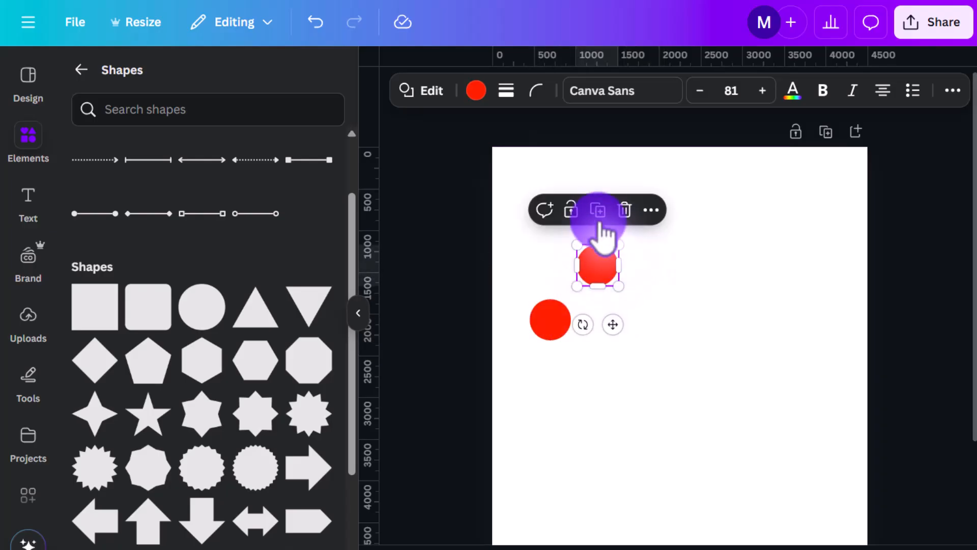
left_click(596, 206)
left_click_drag(646, 218, 643, 340)
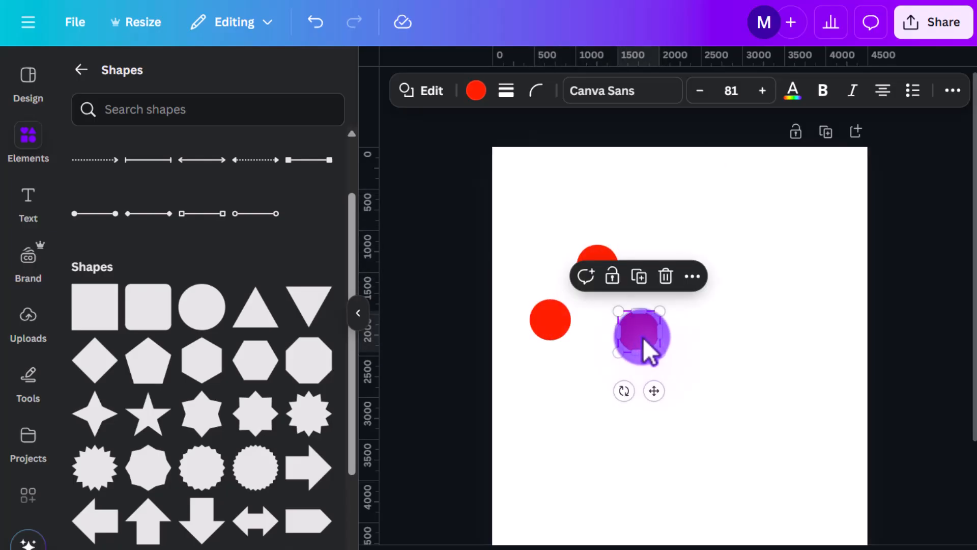
left_click(639, 282)
left_click_drag(689, 378, 699, 360)
left_click(689, 321)
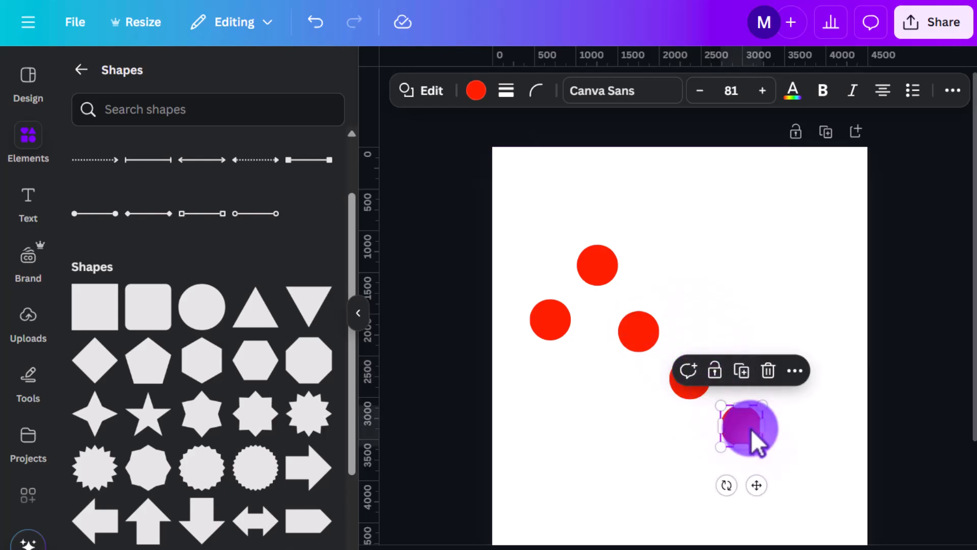
left_click_drag(753, 432, 704, 295)
Step: Duplicate the red circle three more times toward the right edge and nudge the circles into one loose, uneven band
left_click(692, 236)
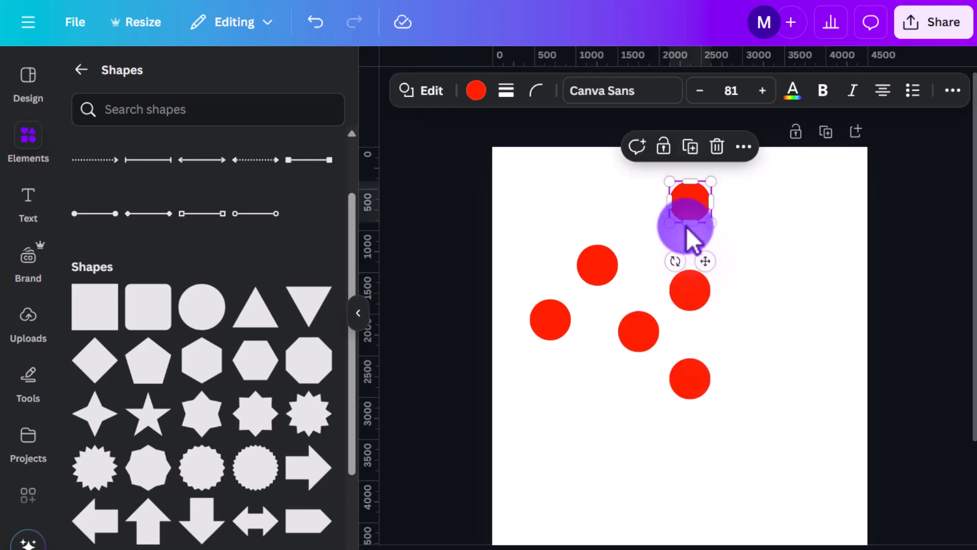
left_click_drag(690, 224, 749, 308)
left_click(755, 236)
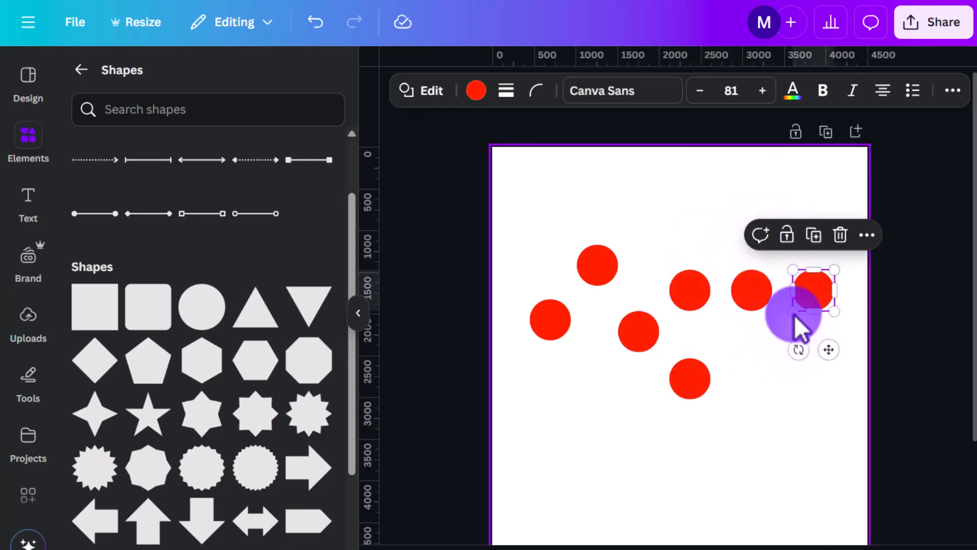
left_click_drag(808, 294, 775, 333)
left_click(780, 277)
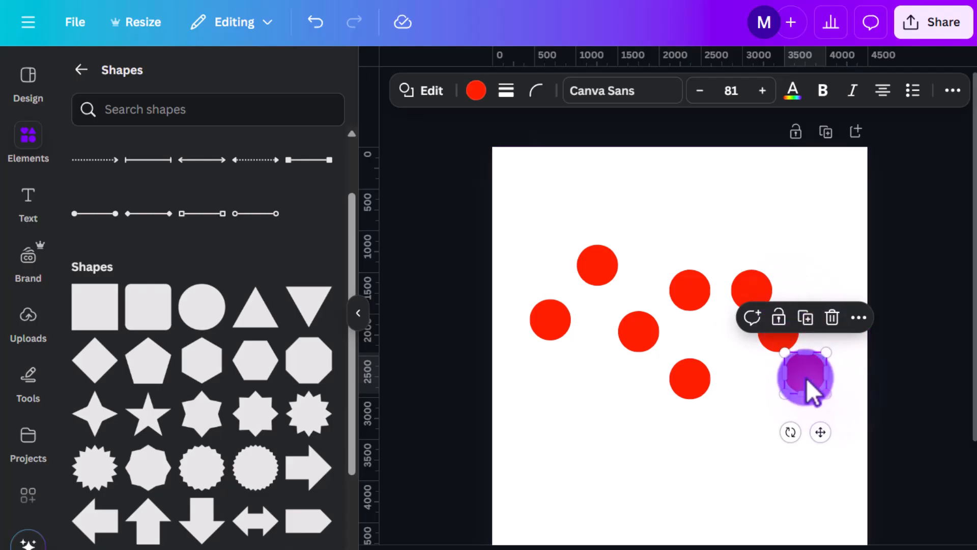
left_click_drag(808, 384, 832, 342)
left_click_drag(689, 384, 699, 357)
left_click_drag(596, 265, 592, 281)
Step: Select all eight red circles and tidy them up into evenly spaced rows
left_click_drag(526, 248, 862, 395)
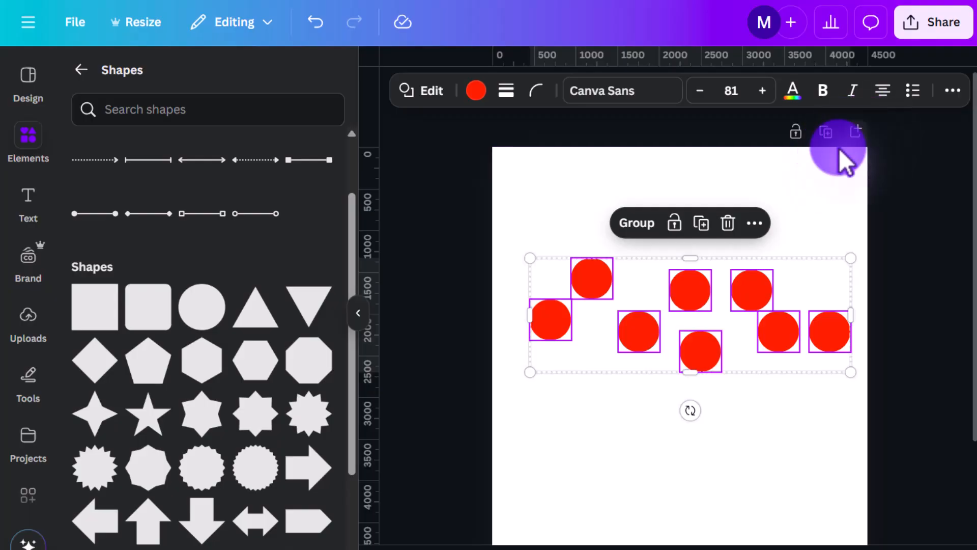
left_click(754, 223)
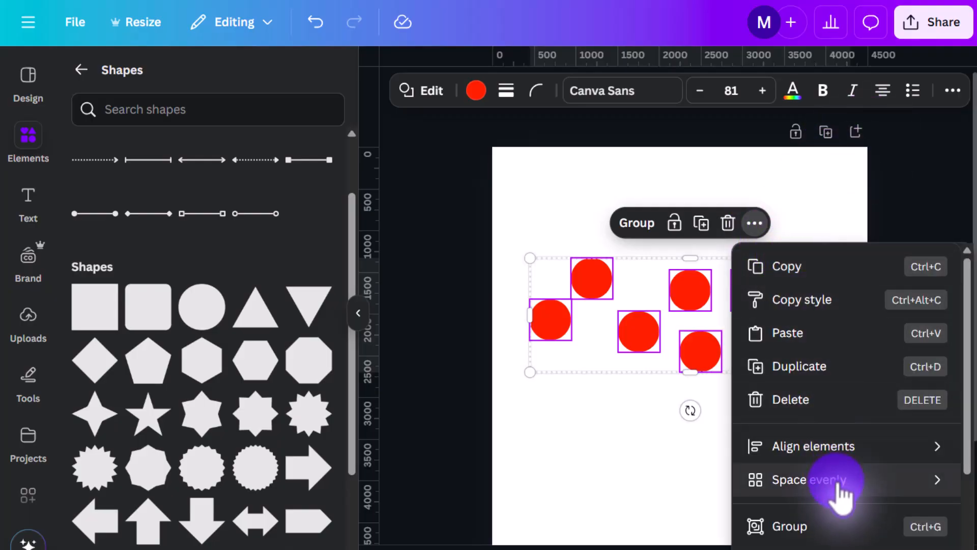
mouse_move(834, 486)
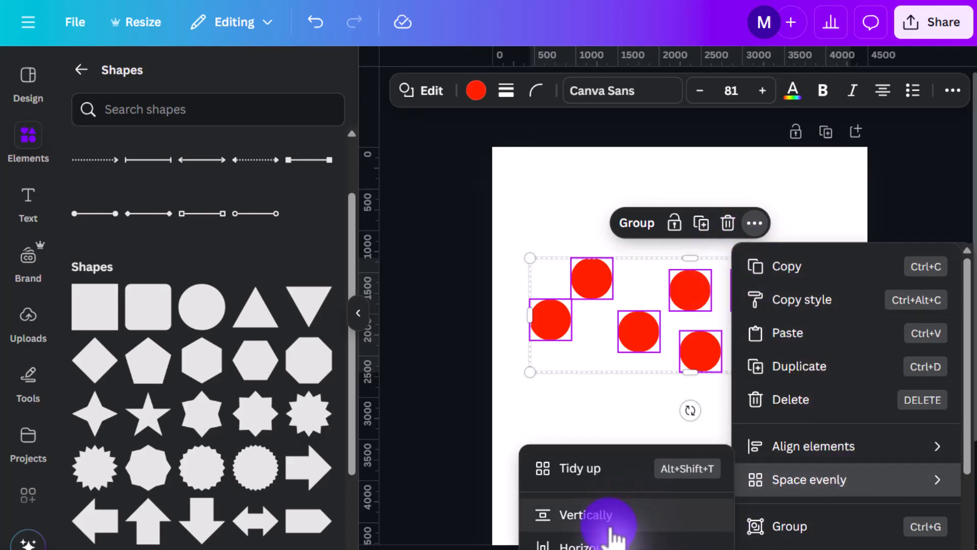
left_click(604, 487)
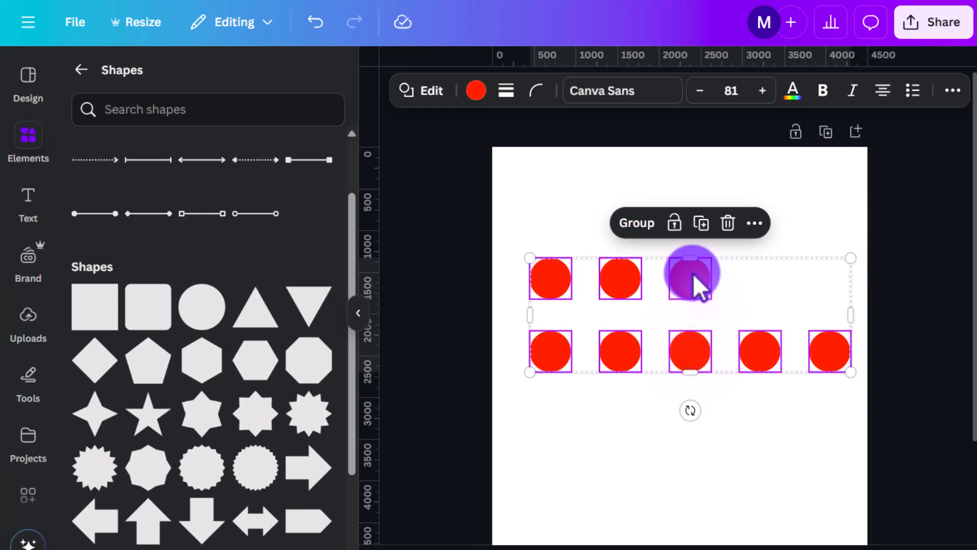
Step: Space the selected circles evenly in the horizontal direction
left_click(756, 224)
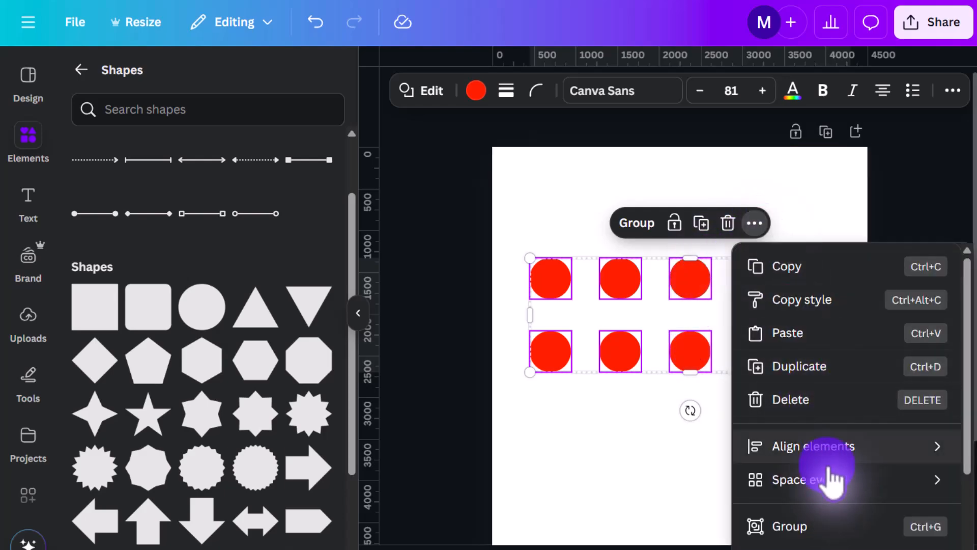
mouse_move(774, 481)
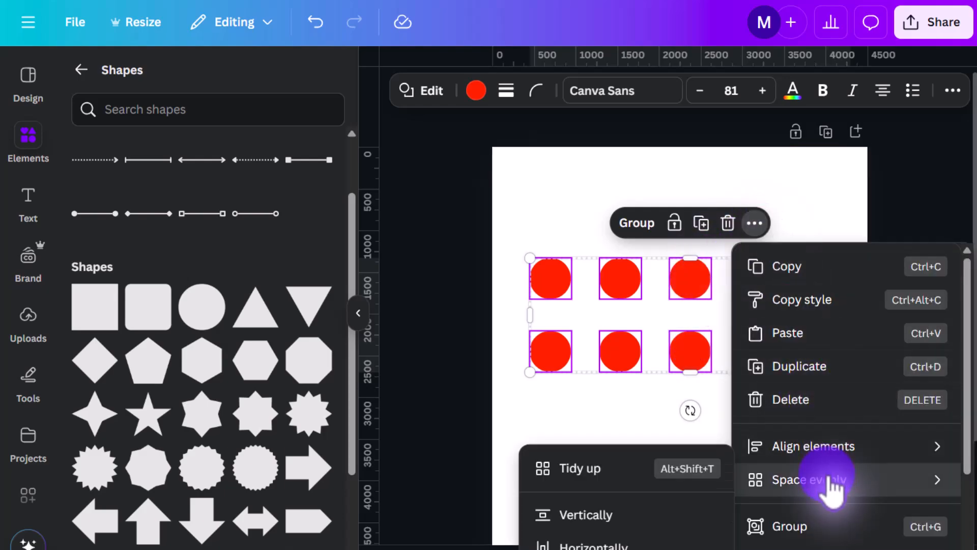
left_click(622, 544)
Step: Space the selected circles evenly in the vertical direction
left_click(759, 227)
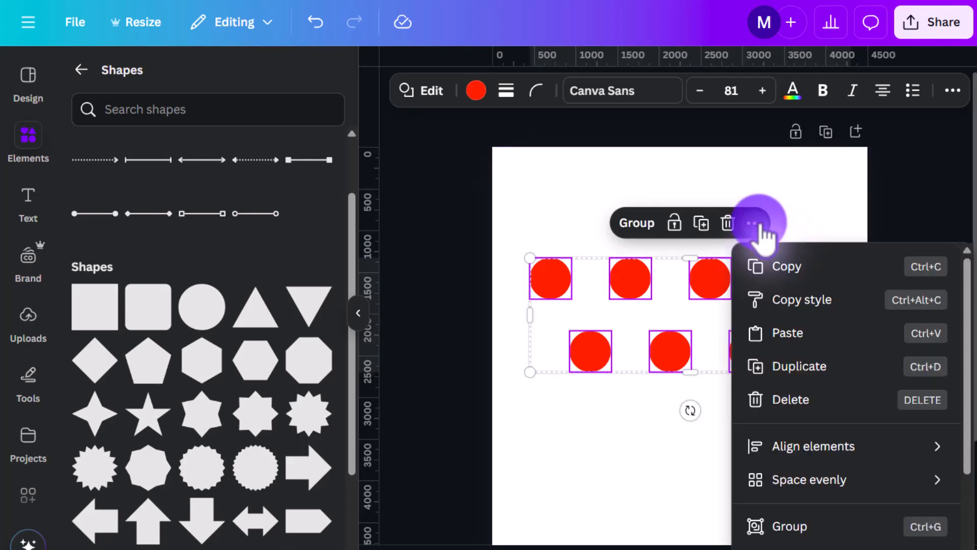
mouse_move(777, 495)
left_click(640, 517)
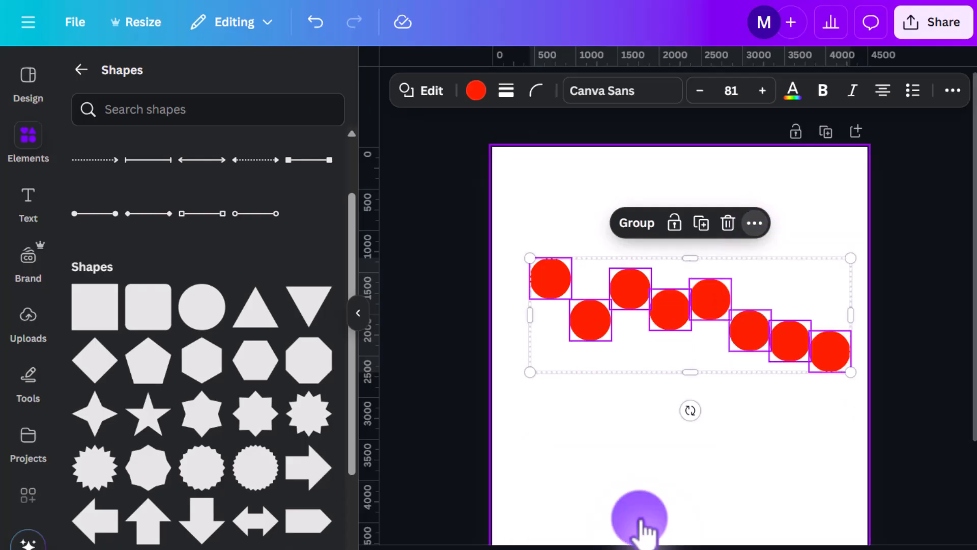
Step: Move the three rightmost red circles upward to uneven heights so they sit closer to the rest of the band
left_click(778, 408)
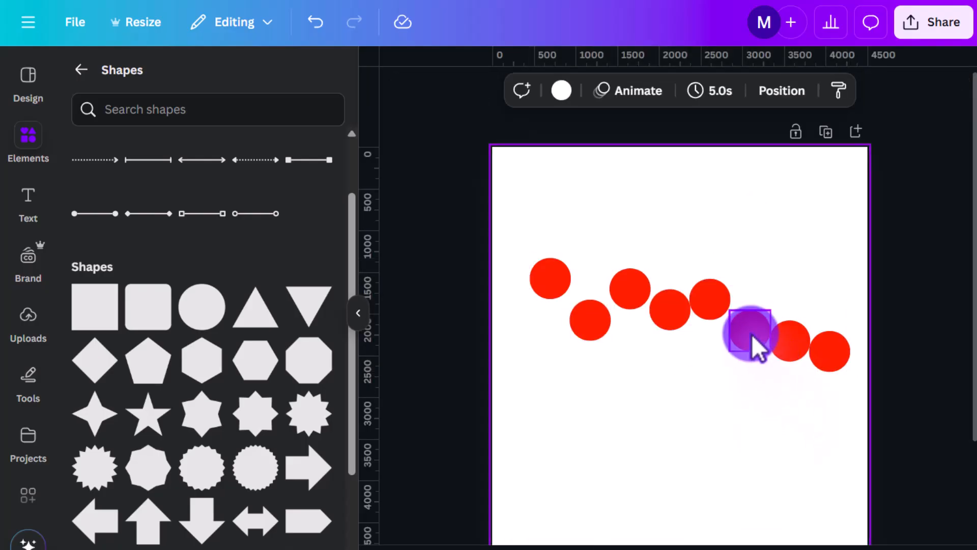
left_click_drag(752, 338, 754, 295)
left_click_drag(779, 328, 779, 271)
left_click_drag(829, 349, 829, 317)
Step: Select all eight rearranged circles and space them evenly horizontally
left_click_drag(519, 235, 860, 381)
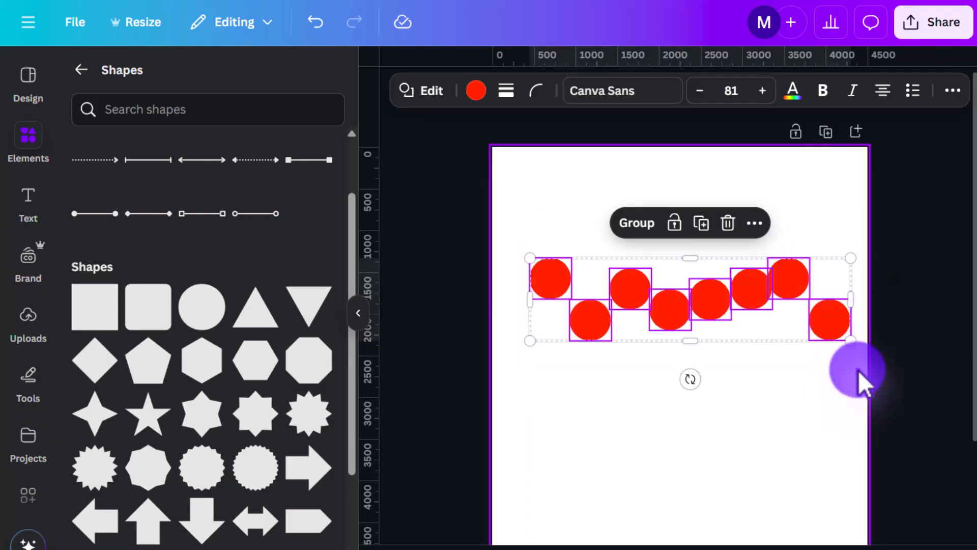
left_click(753, 224)
mouse_move(839, 460)
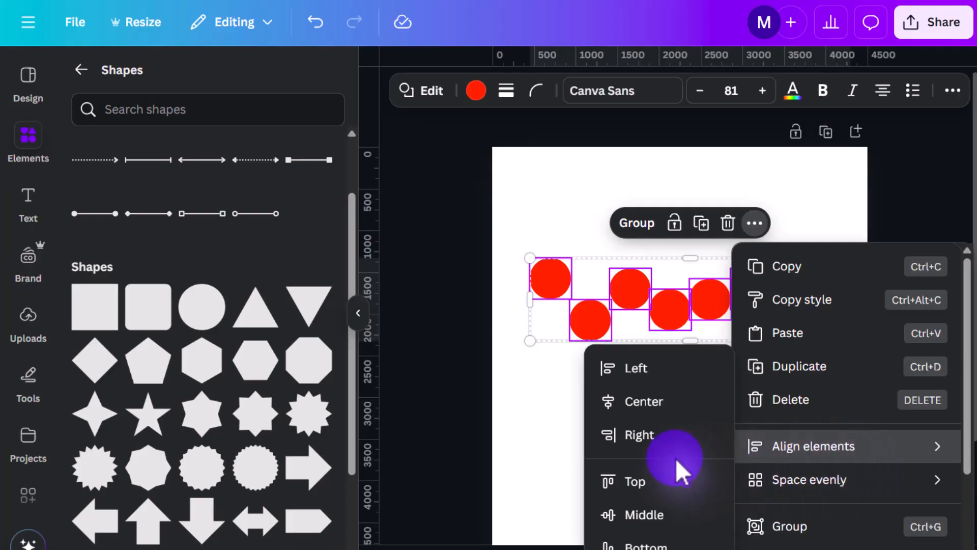
mouse_move(784, 489)
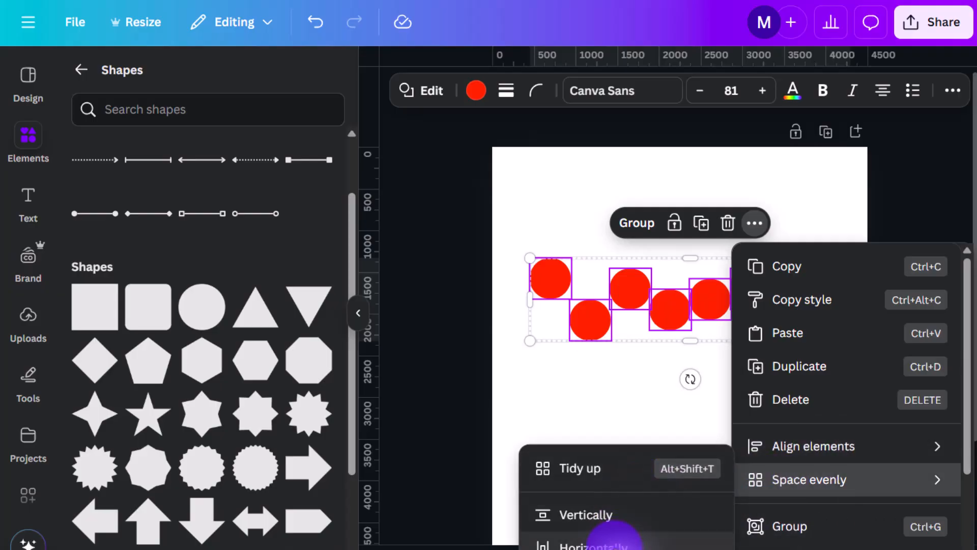
left_click(614, 544)
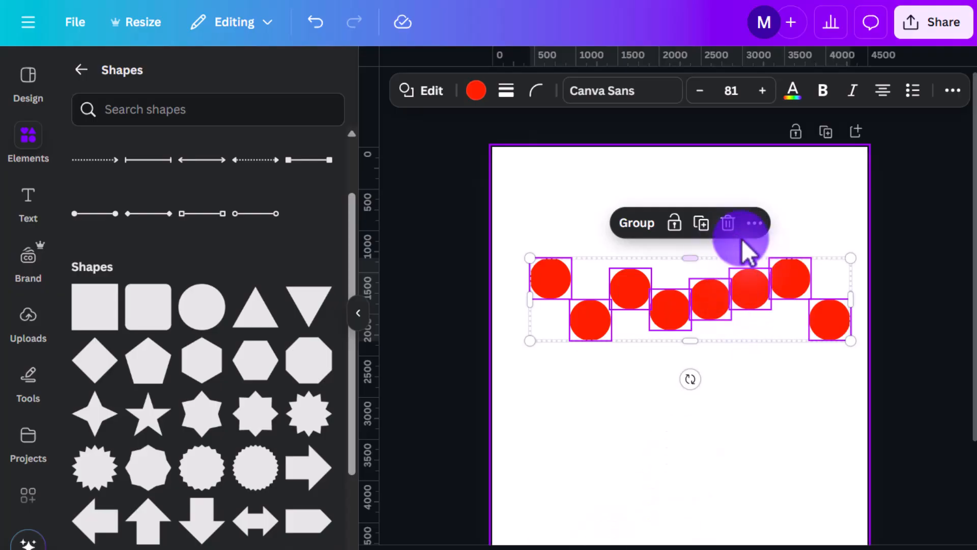
Step: Space the eight selected circles evenly vertically and deselect them
left_click(755, 224)
mouse_move(794, 484)
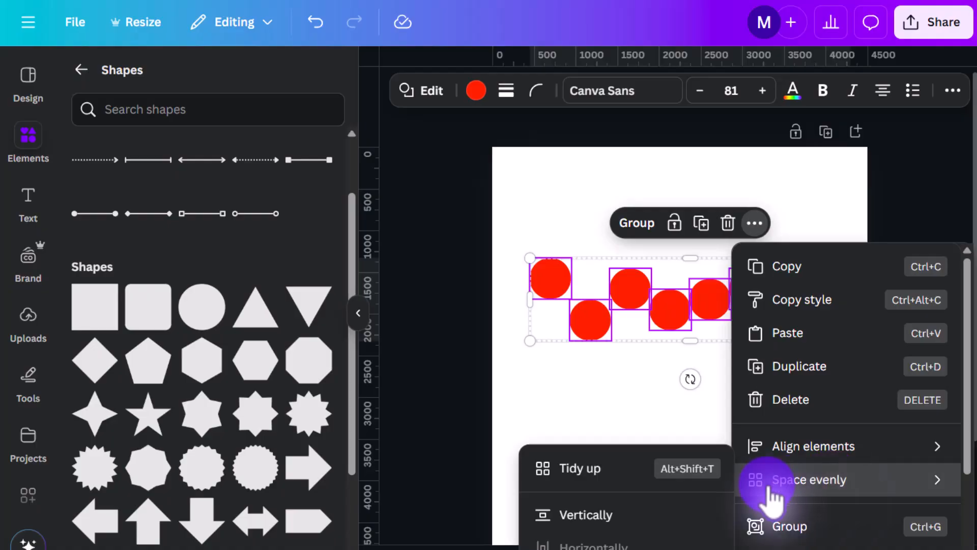
left_click(652, 515)
left_click(780, 439)
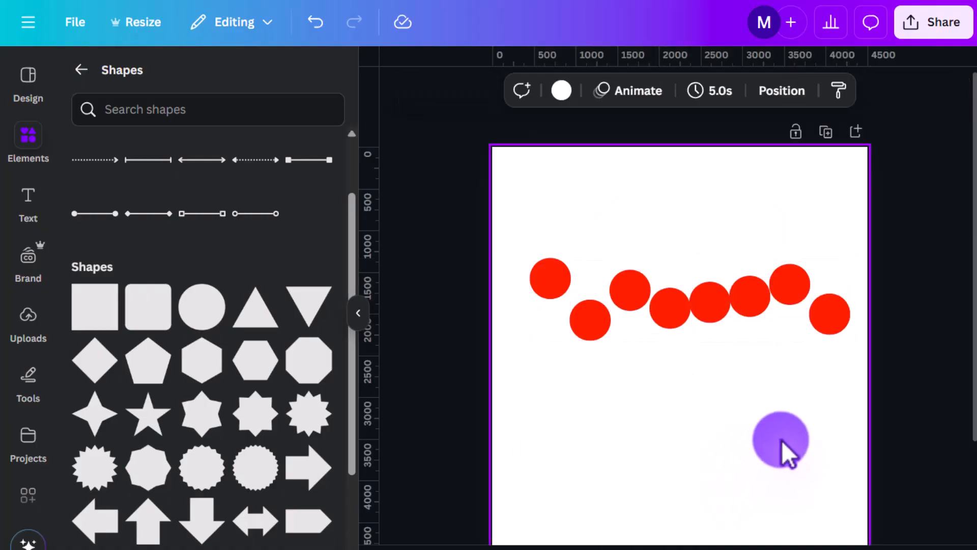
Step: Move the first three circles and the seventh circle into a looser, flatter row starting near the page's left edge
left_click_drag(554, 282, 525, 306)
left_click_drag(591, 328, 580, 311)
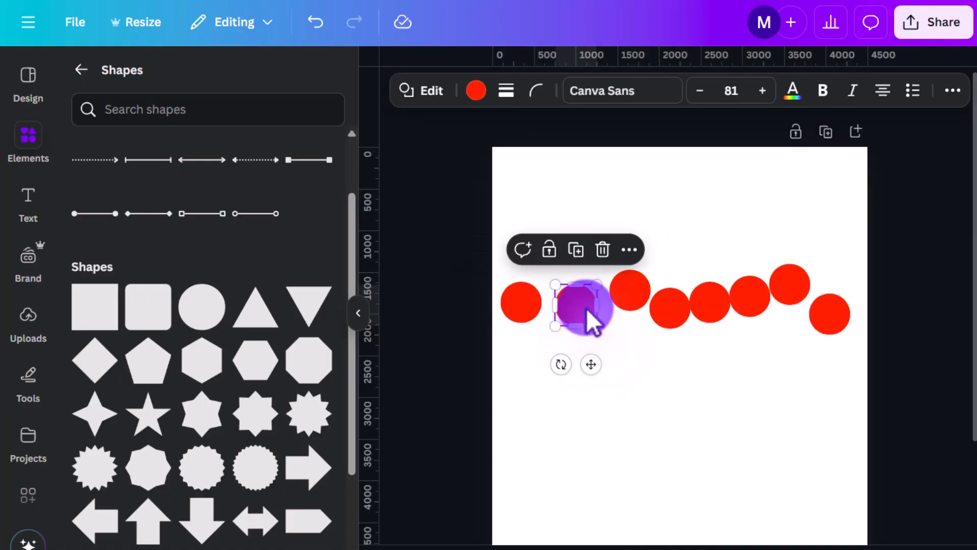
left_click_drag(630, 291, 624, 303)
left_click_drag(790, 289, 795, 305)
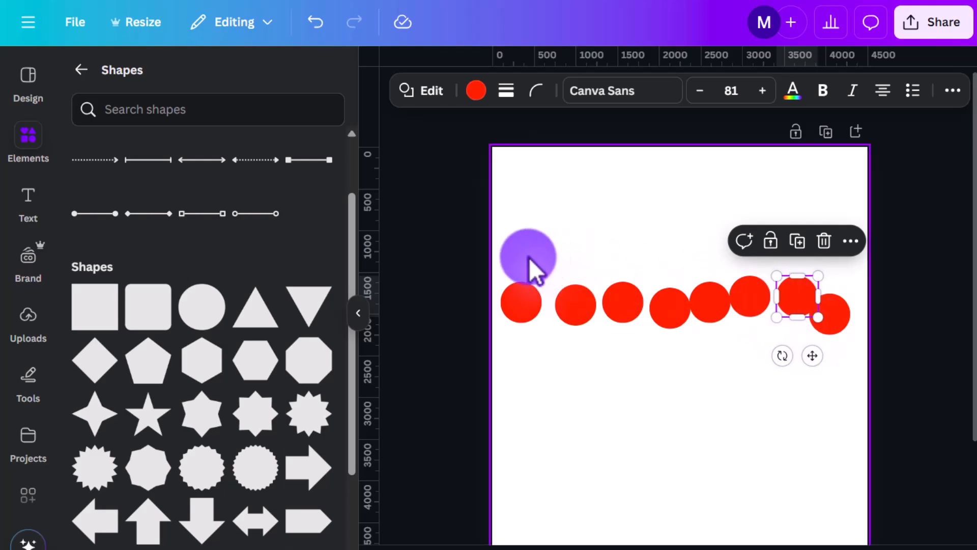
Step: Select all eight circles, tidy them up into one straight, evenly spaced row, and deselect them
left_click_drag(529, 258, 860, 338)
left_click(740, 241)
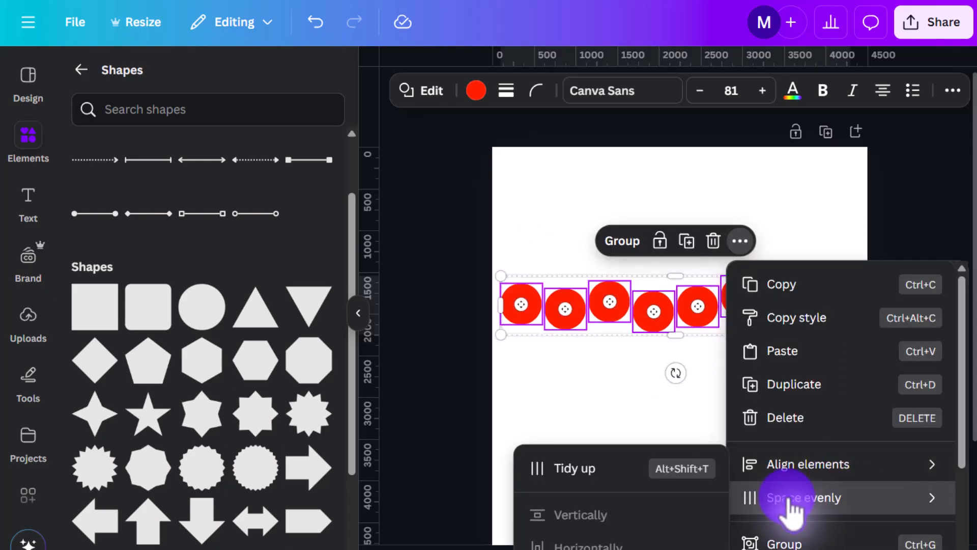
left_click(619, 475)
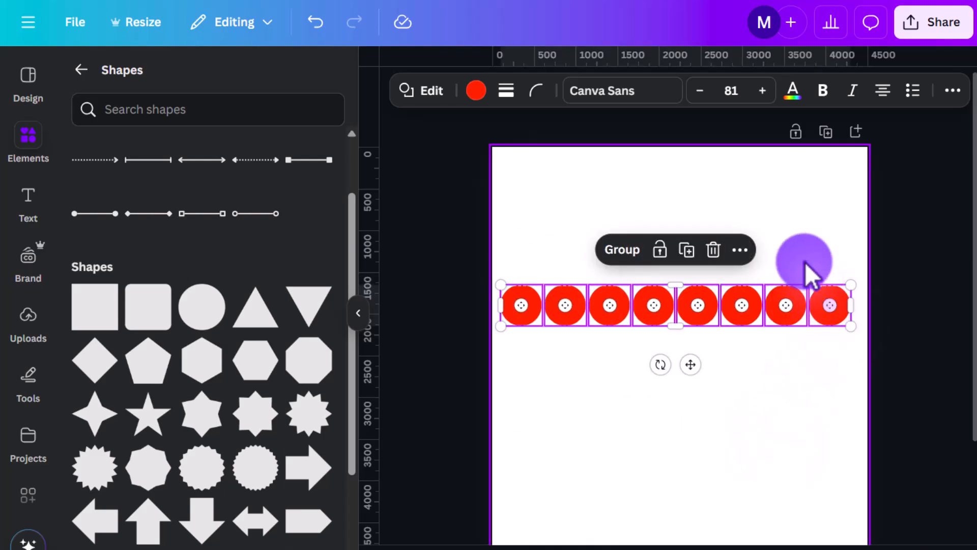
left_click(804, 246)
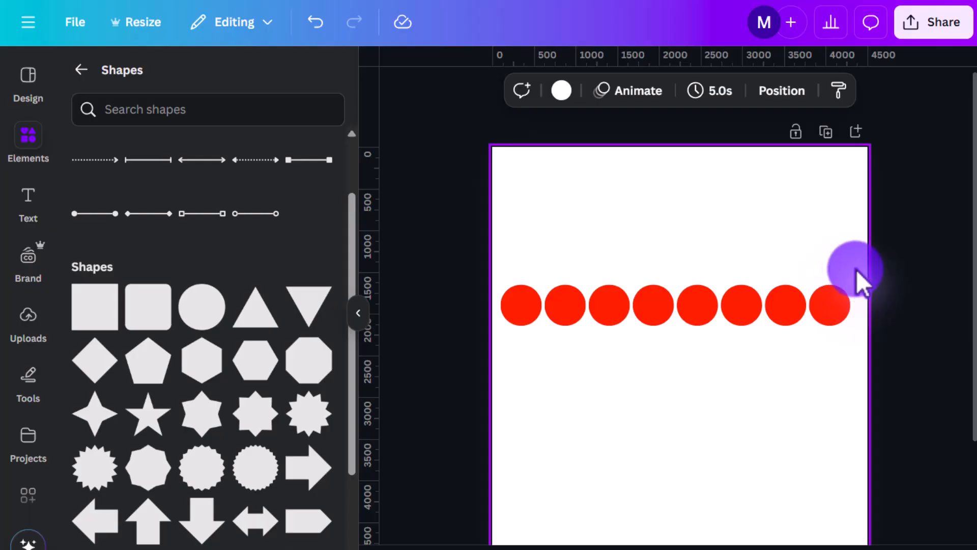
scroll(860, 275, "down", 1)
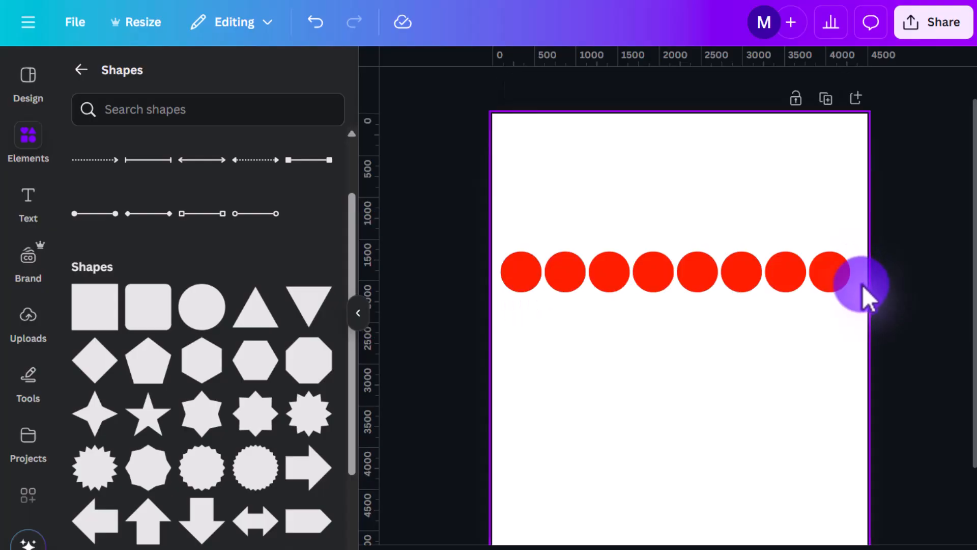